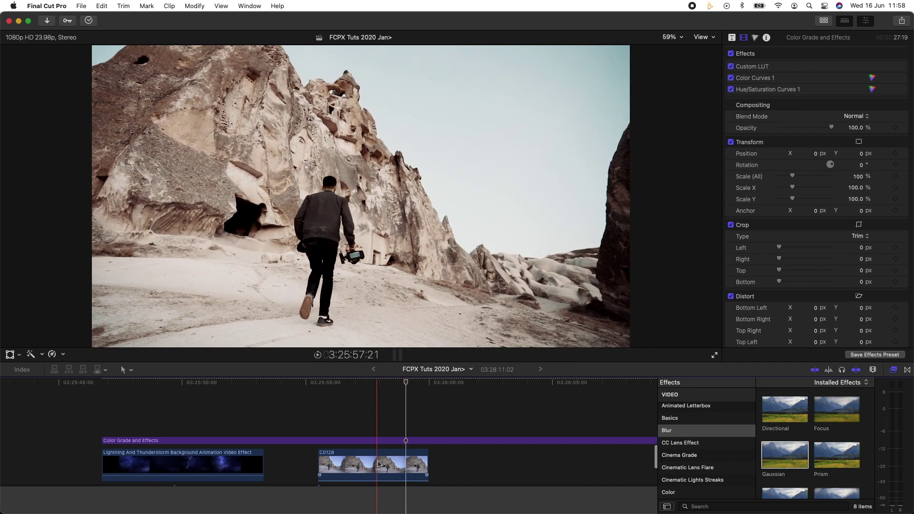
# - Apply the Keyer effect to clip C0128 on the timeline
pyautogui.scroll(-2, 378, 464)
pyautogui.click(365, 456)
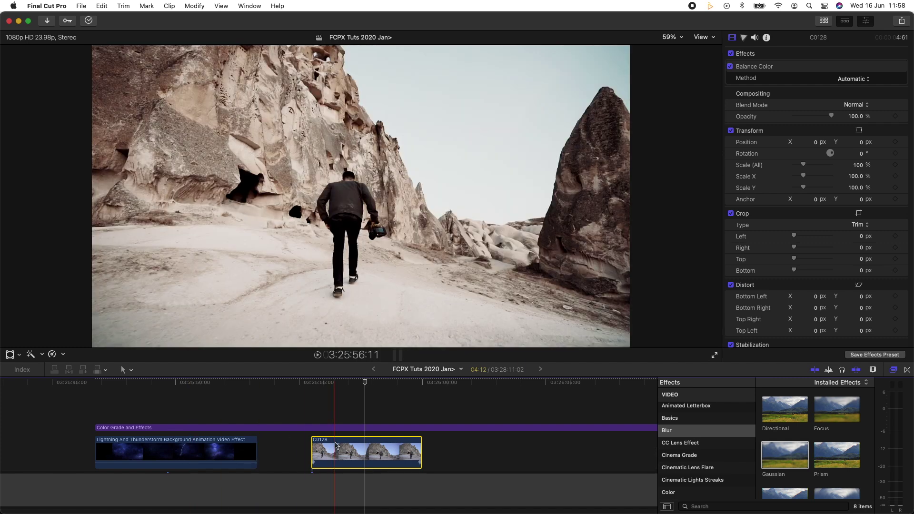
pyautogui.click(369, 384)
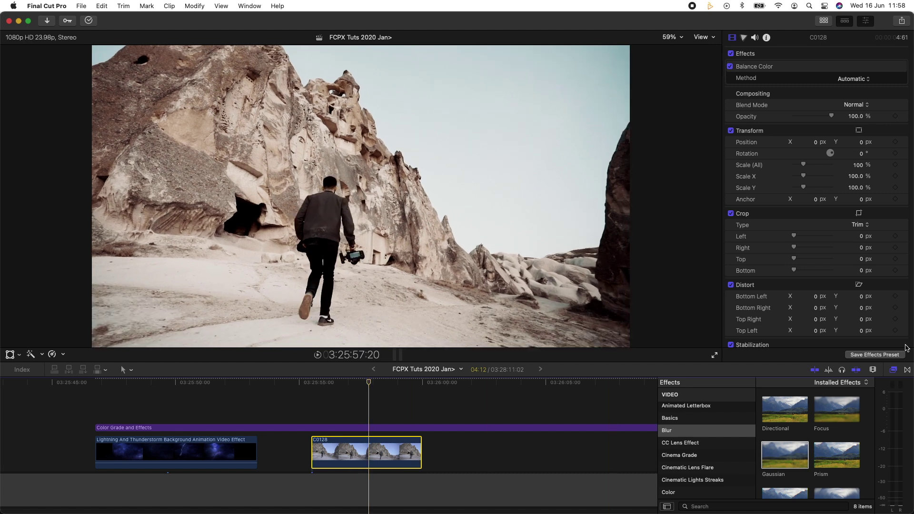
pyautogui.scroll(-5, 687, 451)
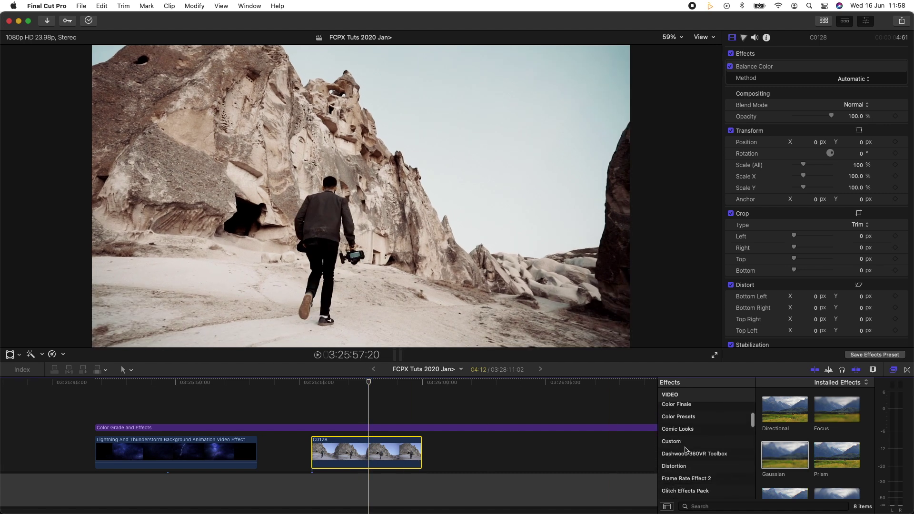
pyautogui.click(679, 476)
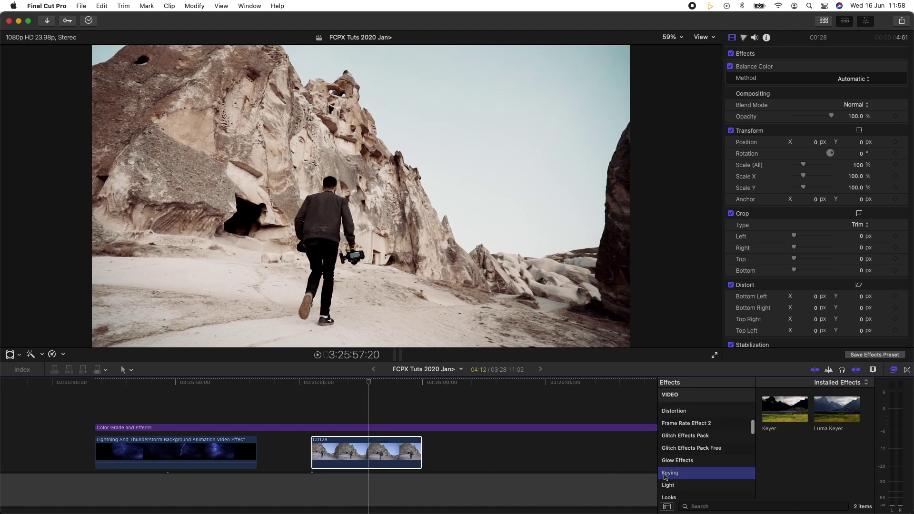
pyautogui.moveTo(785, 413); pyautogui.dragTo(362, 453)
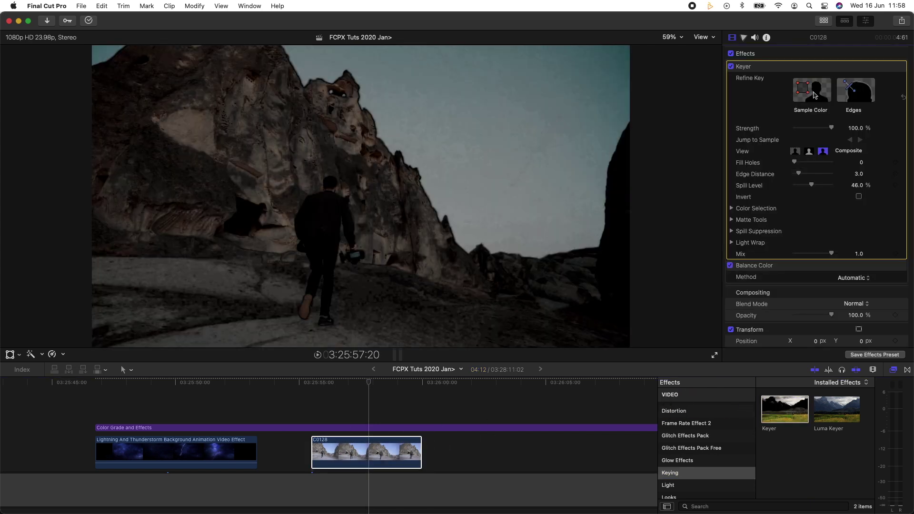
# - Sample the sky colour across the image with two Keyer sample regions to key it out of C0128
pyautogui.click(816, 92)
pyautogui.moveTo(407, 64); pyautogui.dragTo(608, 146)
pyautogui.moveTo(493, 243); pyautogui.dragTo(552, 64)
# - Refine the key by setting Fill Holes to about 1.3 and Shrink/Expand to -0.5, comparing with the Keyer switched off
pyautogui.moveTo(794, 162); pyautogui.dragTo(798, 162)
pyautogui.click(731, 220)
pyautogui.click(731, 67)
pyautogui.click(731, 66)
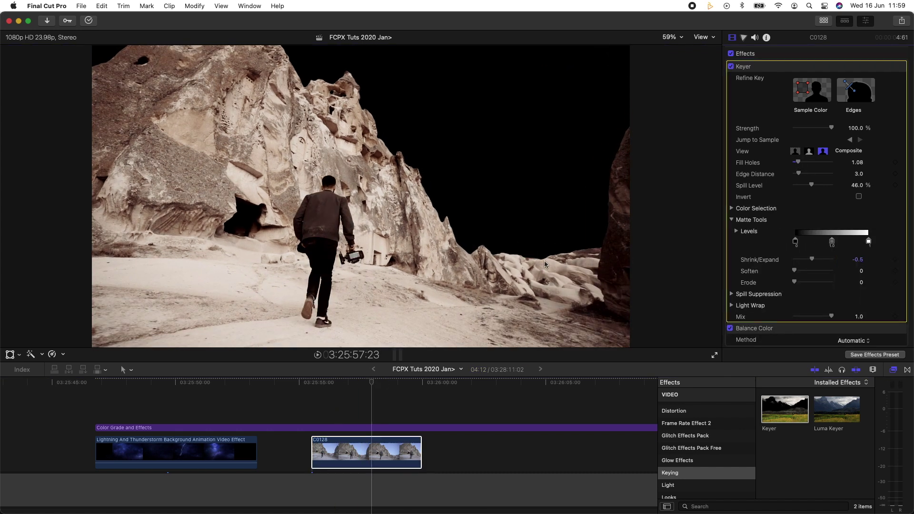
pyautogui.moveTo(790, 163); pyautogui.dragTo(795, 162)
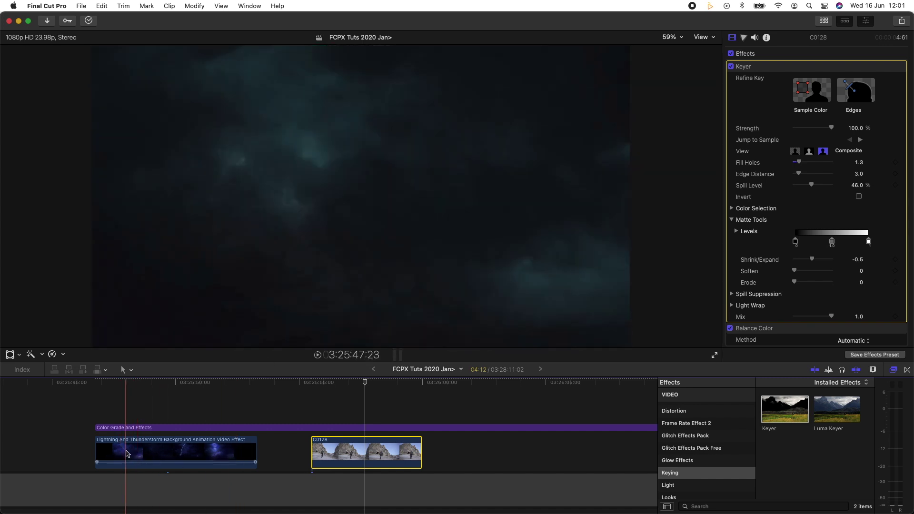
# - Place the Lightning And Thunderstorm clip beneath C0128 and raise its image to a Y position of about 280.2 px
pyautogui.moveTo(127, 453); pyautogui.dragTo(343, 470)
pyautogui.click(402, 453)
pyautogui.click(10, 355)
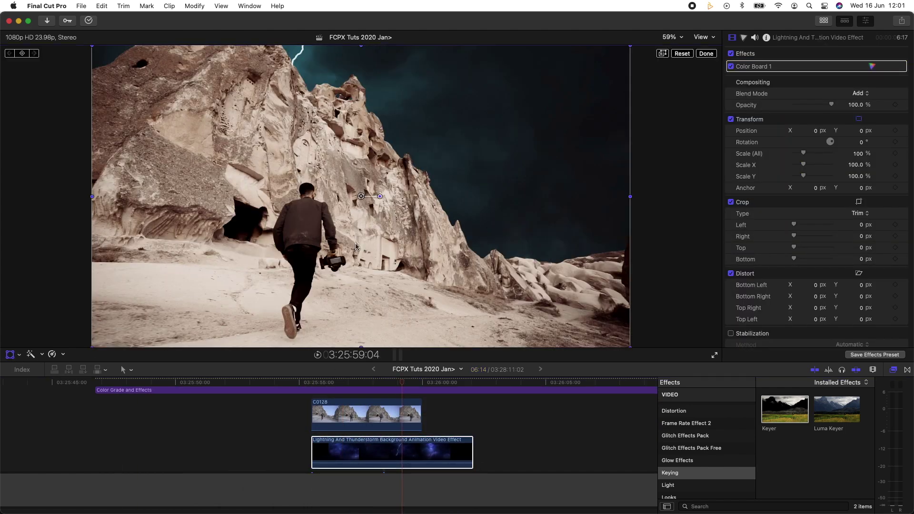
pyautogui.moveTo(361, 197); pyautogui.dragTo(361, 118)
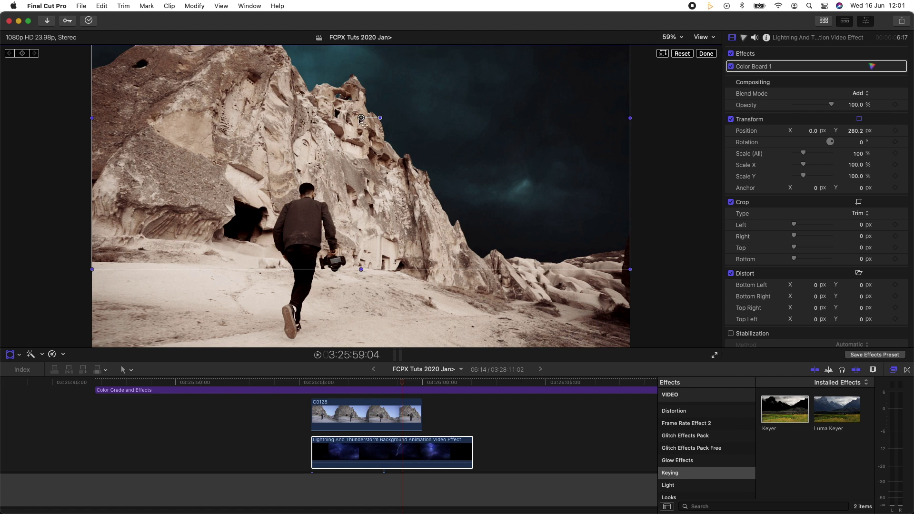
pyautogui.moveTo(359, 119)
pyautogui.mouseDown()
pyautogui.moveTo(359, 111)
pyautogui.moveTo(359, 121)
pyautogui.mouseUp()
# - Play back the keyed shot over the lightning background to check the composite
pyautogui.click(338, 383)
pyautogui.press('space')
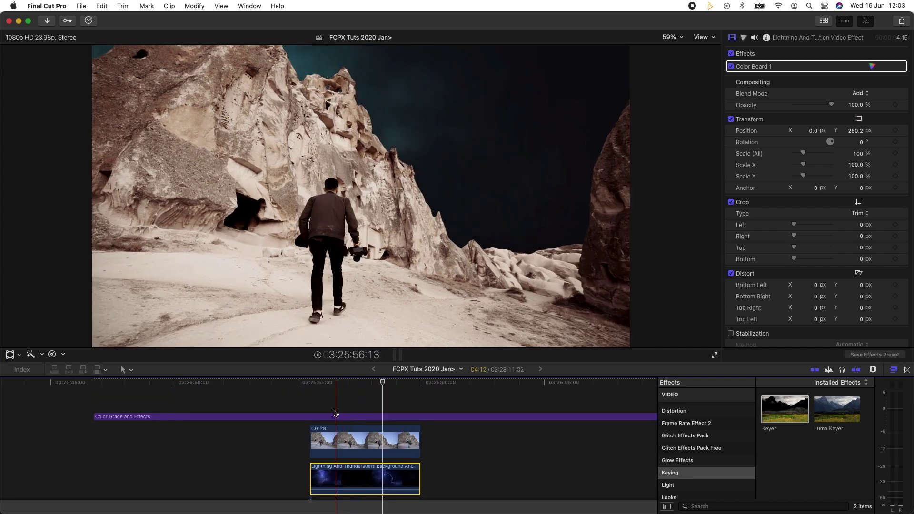
pyautogui.click(330, 404)
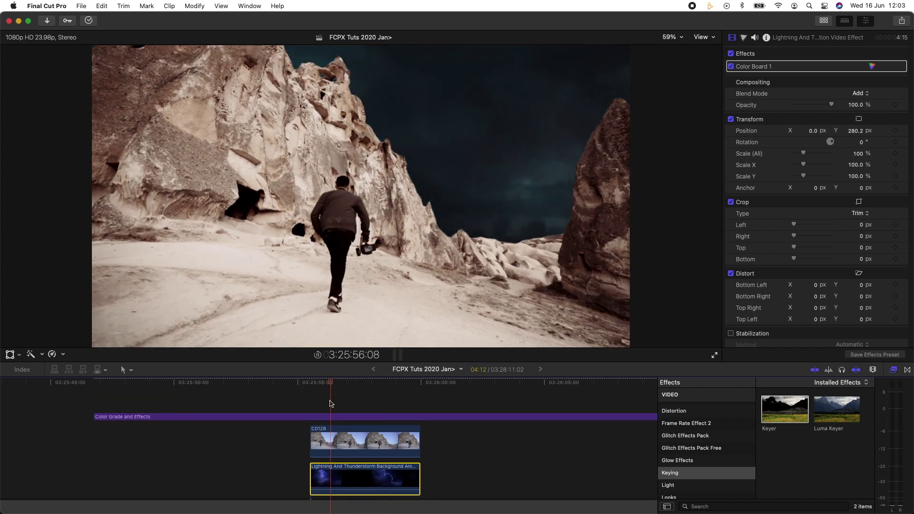
pyautogui.press('space')
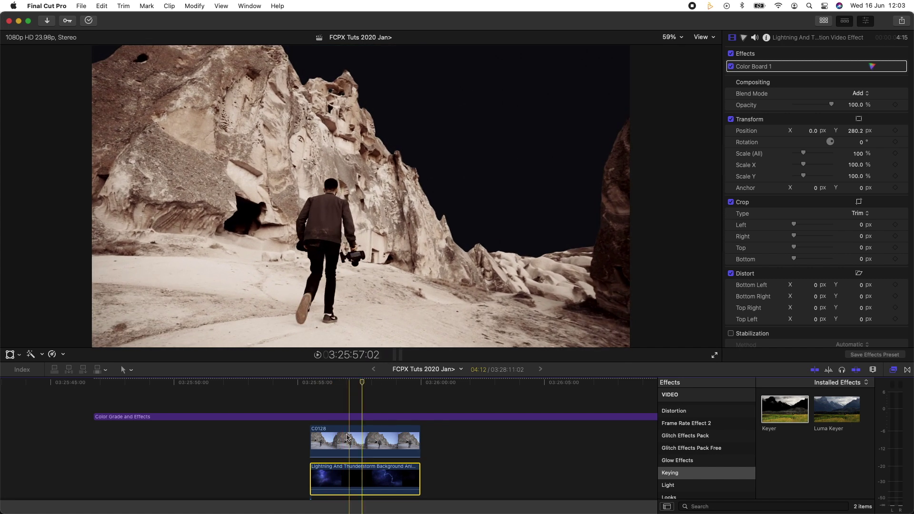
# - Paste a copy of the lightning clip into the stack beneath C0128 and trim both of its ends to match C0128's length
pyautogui.press('s')
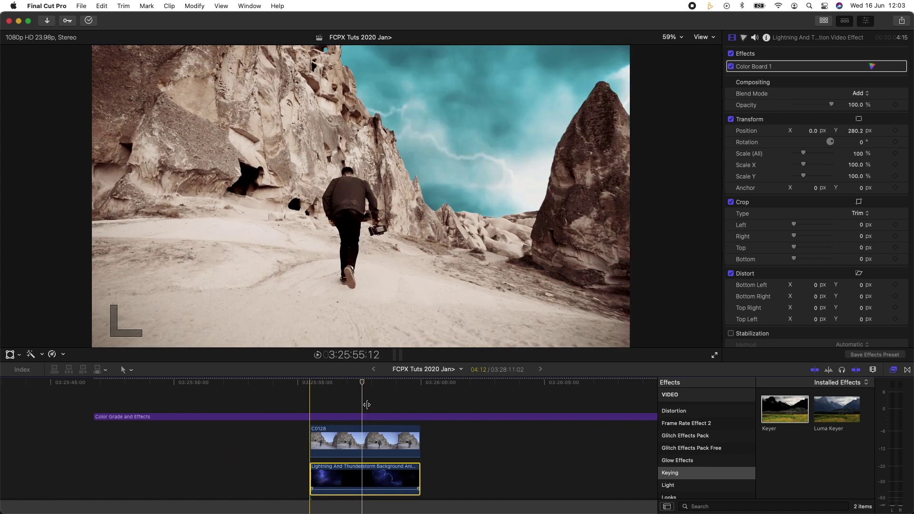
pyautogui.press('super+v')
pyautogui.moveTo(367, 402); pyautogui.dragTo(573, 481)
pyautogui.moveTo(553, 481); pyautogui.dragTo(400, 481)
pyautogui.moveTo(158, 477); pyautogui.dragTo(315, 477)
# - Set the blend mode of the stacked lightning clips to Add and play back the combined sky
pyautogui.click(376, 438)
pyautogui.click(389, 382)
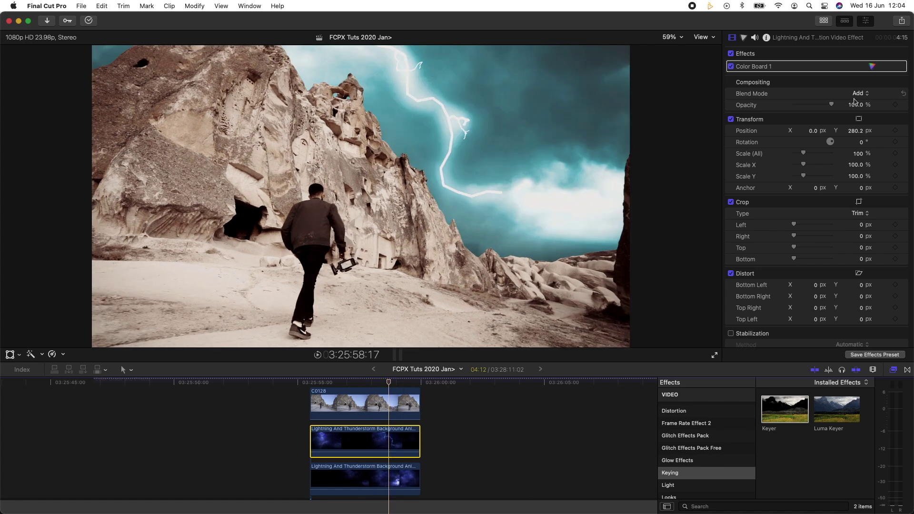
pyautogui.click(862, 96)
pyautogui.click(862, 98)
pyautogui.click(366, 470)
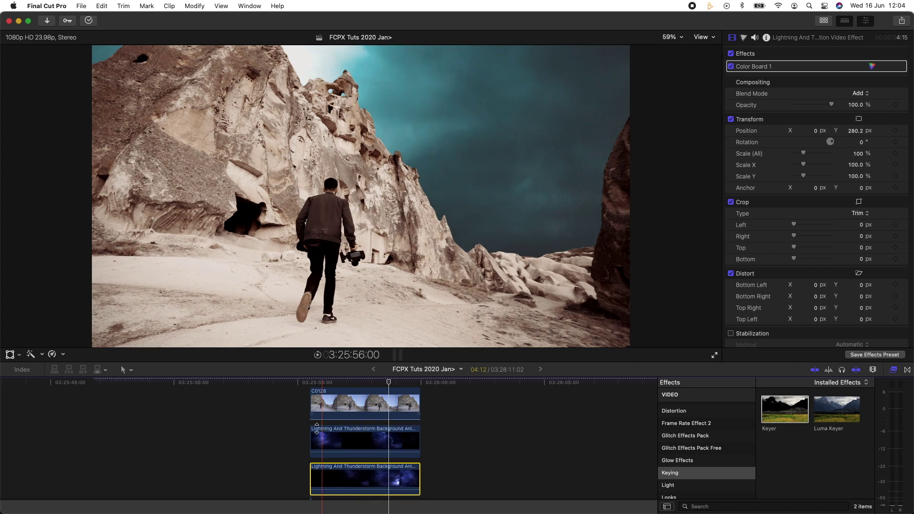
pyautogui.press('space')
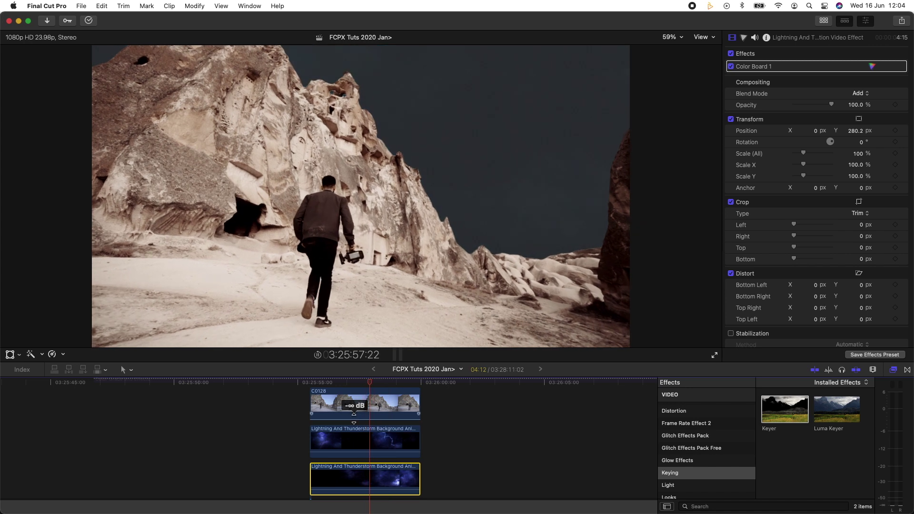
pyautogui.press('space')
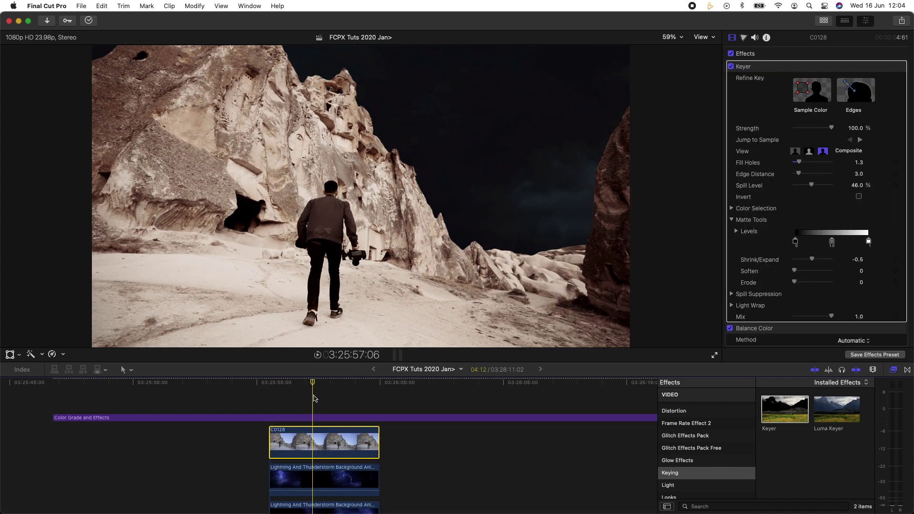
# - Search all effects for "day" and apply Day into Night to clip C0128
pyautogui.scroll(-2, 313, 395)
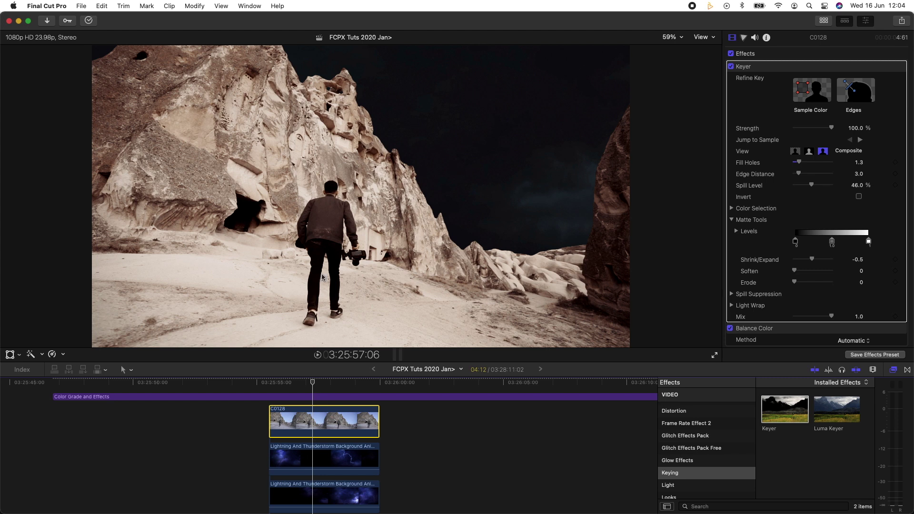
pyautogui.scroll(5, 714, 443)
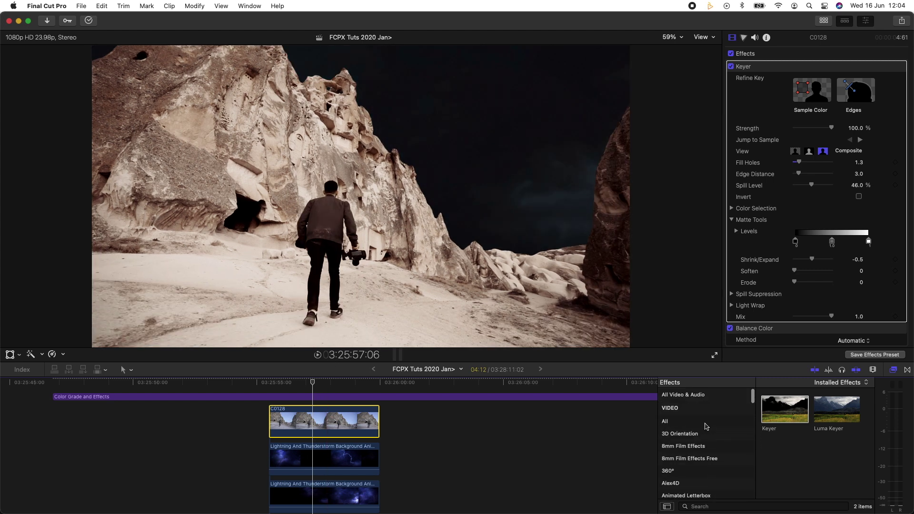
pyautogui.click(696, 394)
pyautogui.click(766, 507)
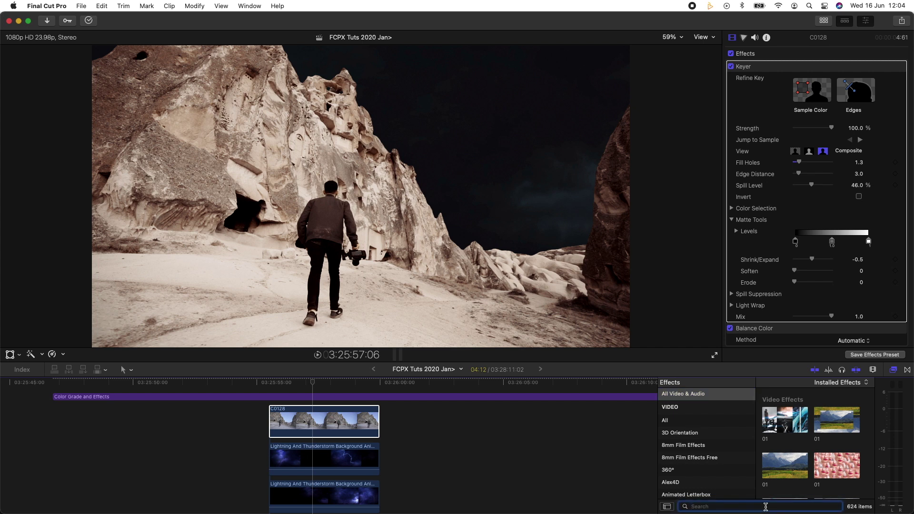
pyautogui.write('day')
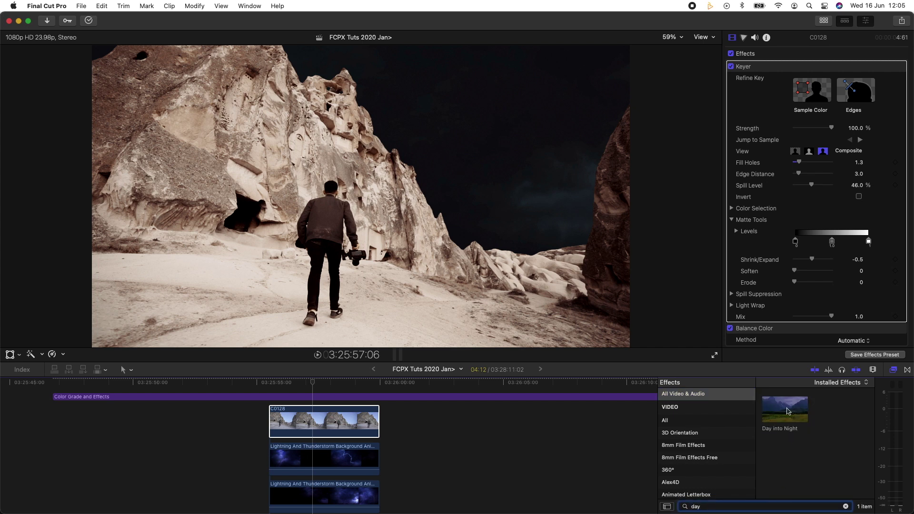
pyautogui.moveTo(787, 411); pyautogui.dragTo(310, 422)
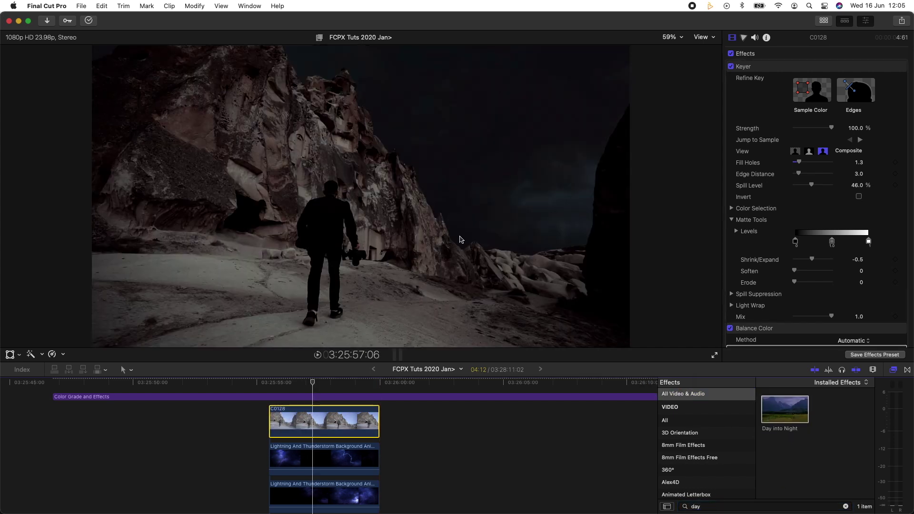
# - Set the Day into Night Amount on C0128 to about 85.75
pyautogui.scroll(-5, 772, 243)
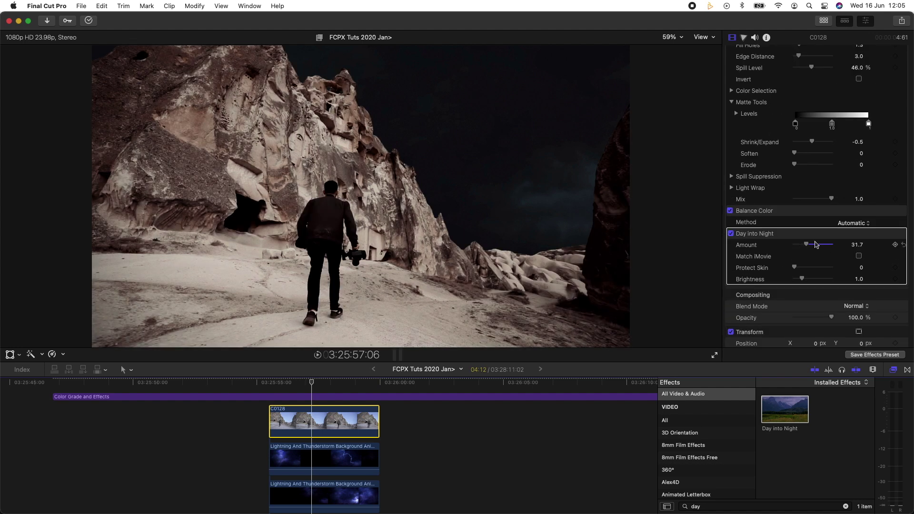
pyautogui.moveTo(810, 247); pyautogui.dragTo(828, 247)
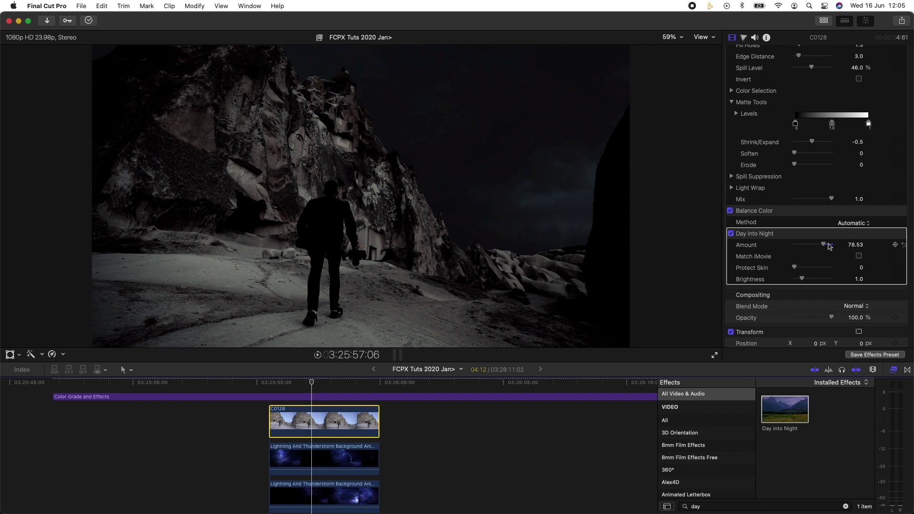
pyautogui.moveTo(829, 246); pyautogui.dragTo(825, 243)
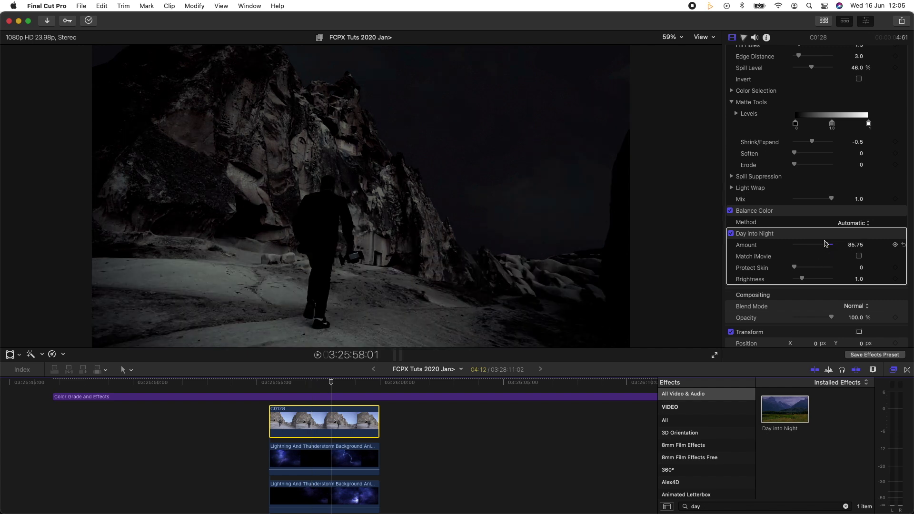
# - Stack copies of both lightning clips above C0128 and reset their Transform settings
pyautogui.click(312, 440)
pyautogui.scroll(2, 308, 452)
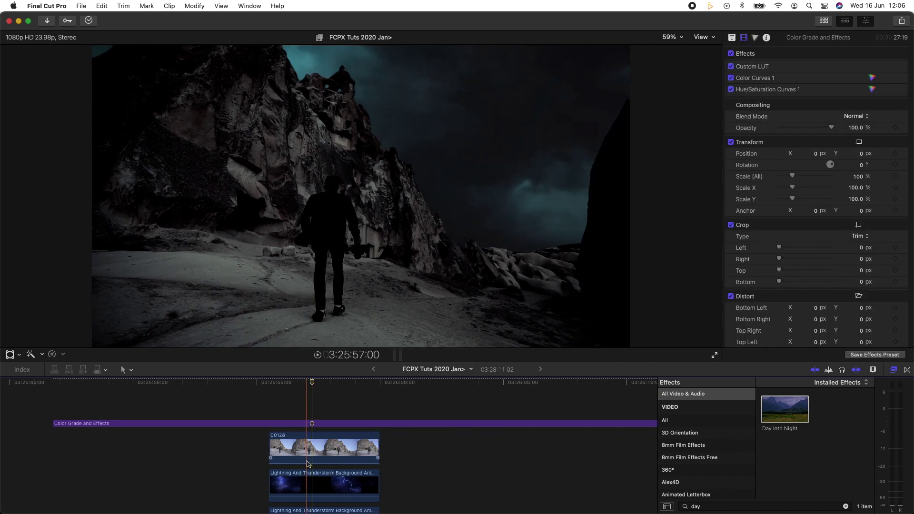
pyautogui.scroll(-3, 307, 464)
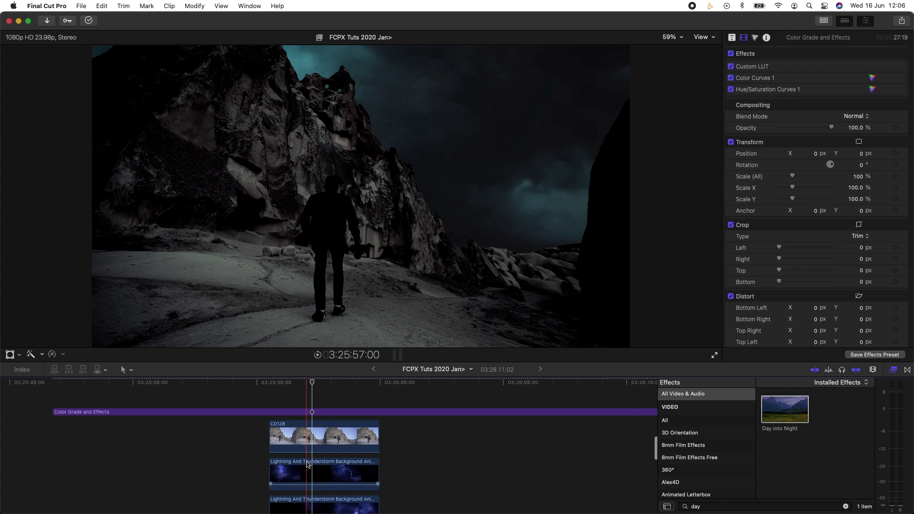
pyautogui.click(311, 453)
pyautogui.keyDown('super'); pyautogui.click(322, 479); pyautogui.keyUp('super')
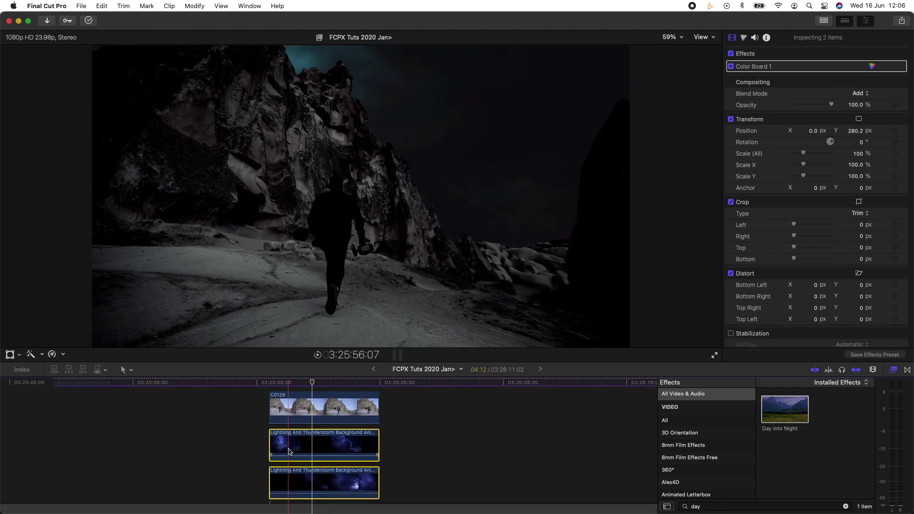
pyautogui.scroll(4, 285, 453)
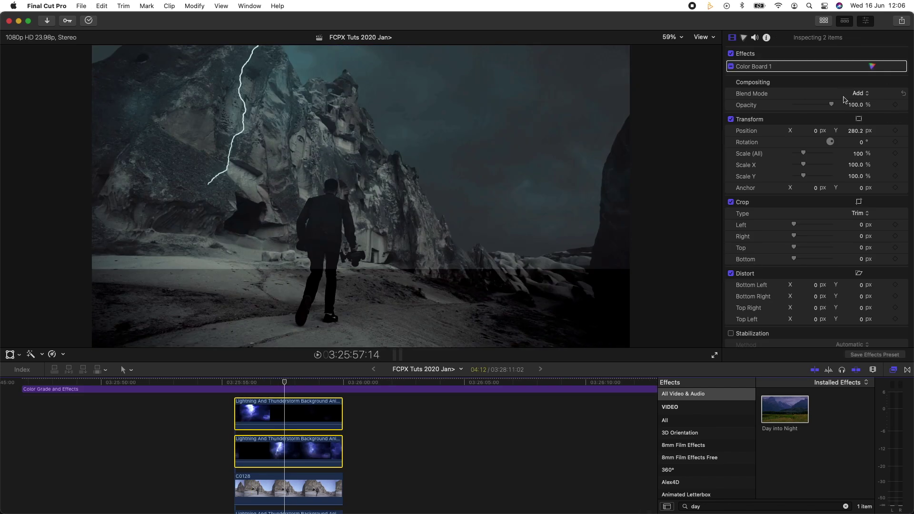
pyautogui.click(905, 120)
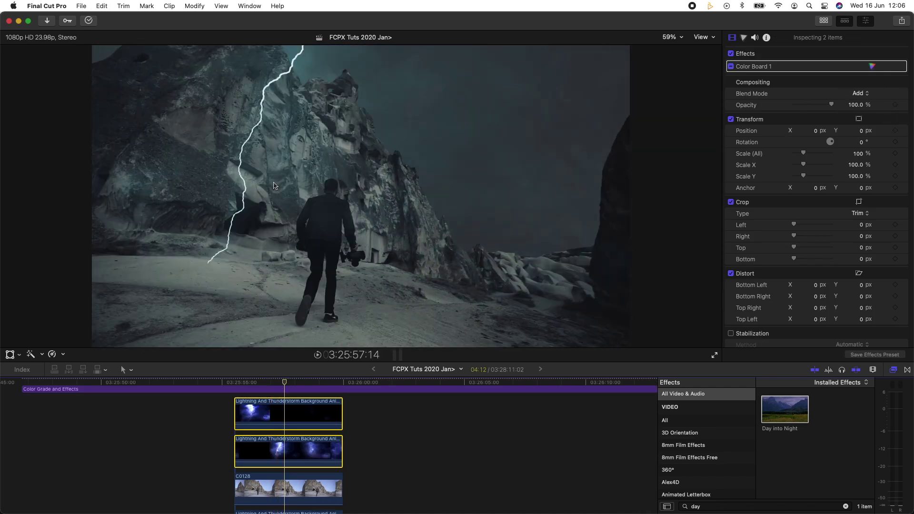
# - Clear the effects search and apply the Gaussian blur to the topmost lightning clip
pyautogui.click(846, 507)
pyautogui.scroll(-2, 690, 438)
pyautogui.click(686, 471)
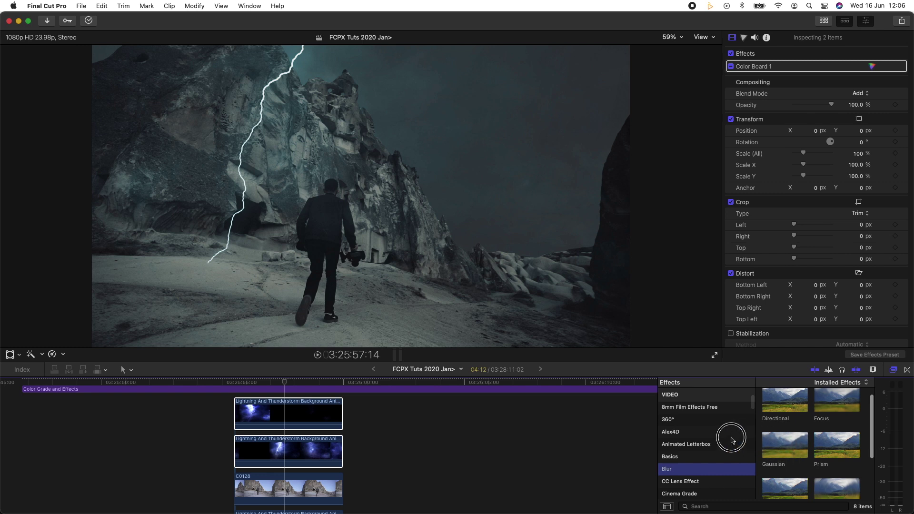
pyautogui.moveTo(785, 445); pyautogui.dragTo(311, 415)
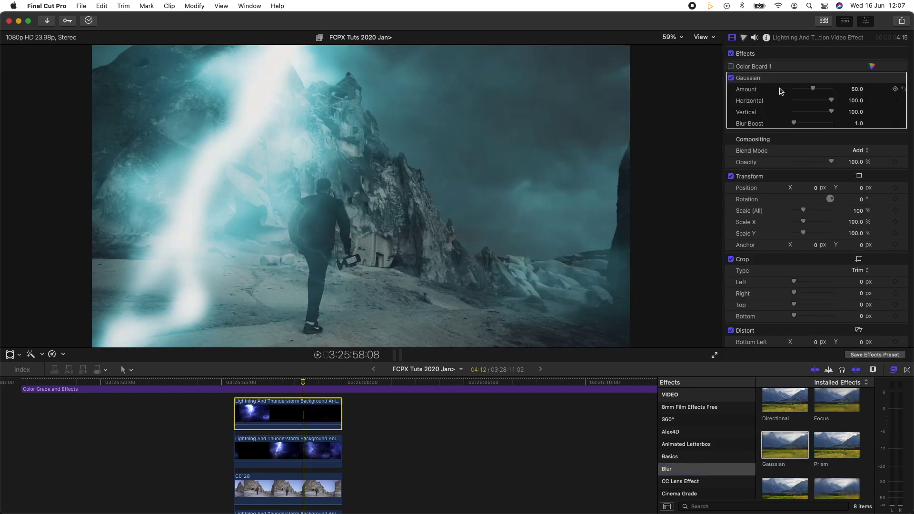
# - Set the Gaussian blur's Amount to 100 and Blur Boost to about 7.97, and play back the lightning glow
pyautogui.moveTo(816, 91); pyautogui.dragTo(836, 90)
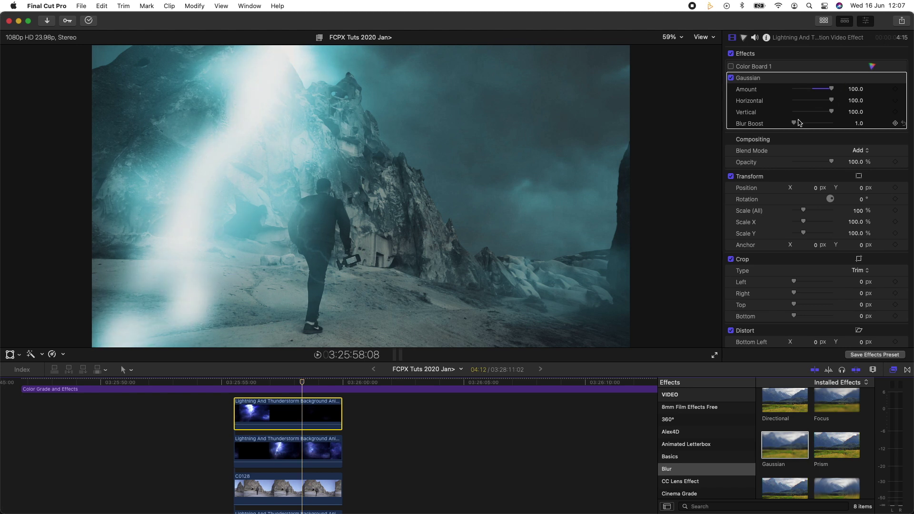
pyautogui.moveTo(795, 123); pyautogui.dragTo(812, 125)
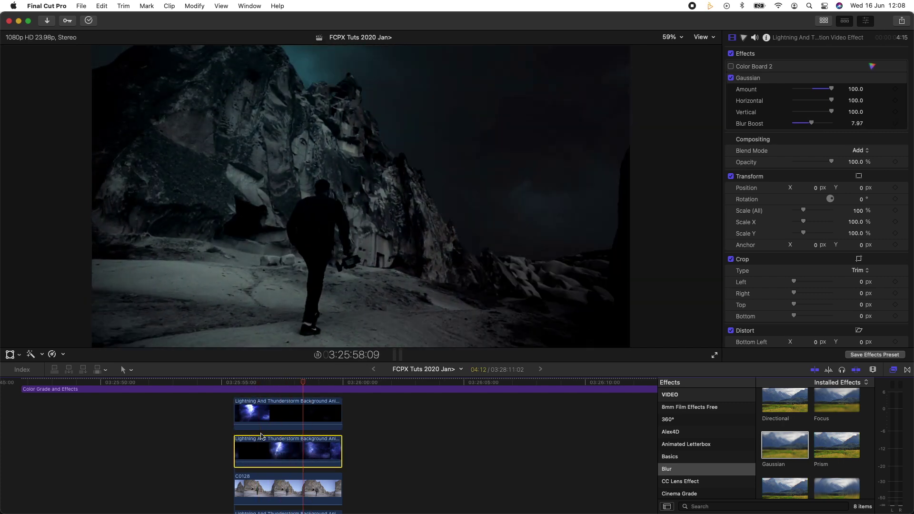
pyautogui.press('space')
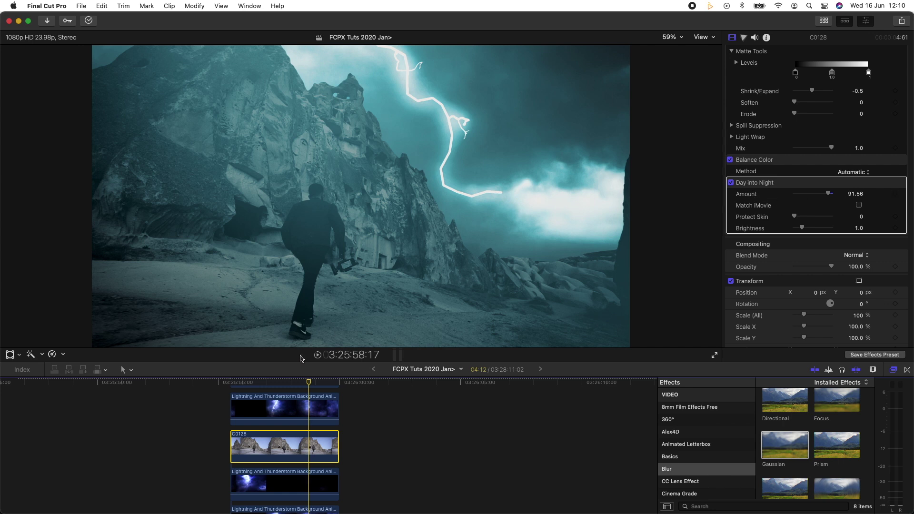
# - Keyframe C0128's Day into Night Amount from 0 at 3:25:56:10 to 91.56 at 3:25:57:09
pyautogui.click(259, 382)
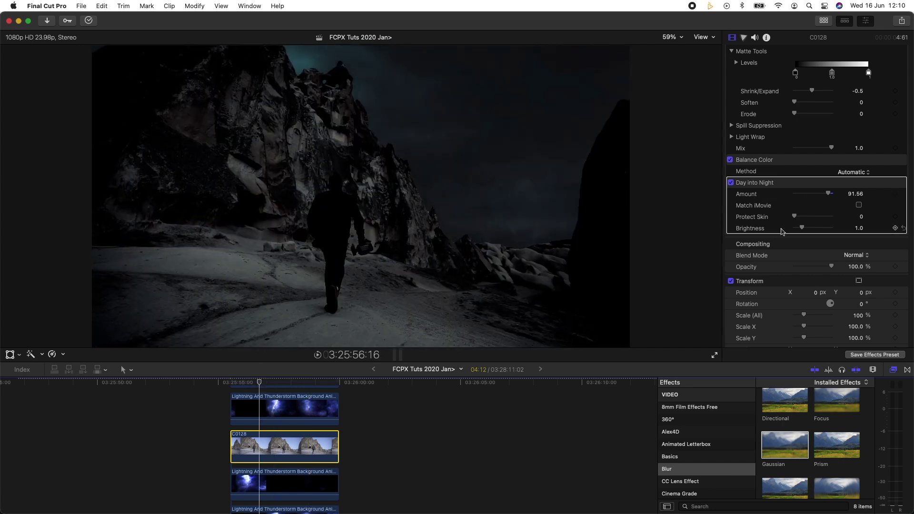
pyautogui.press('space')
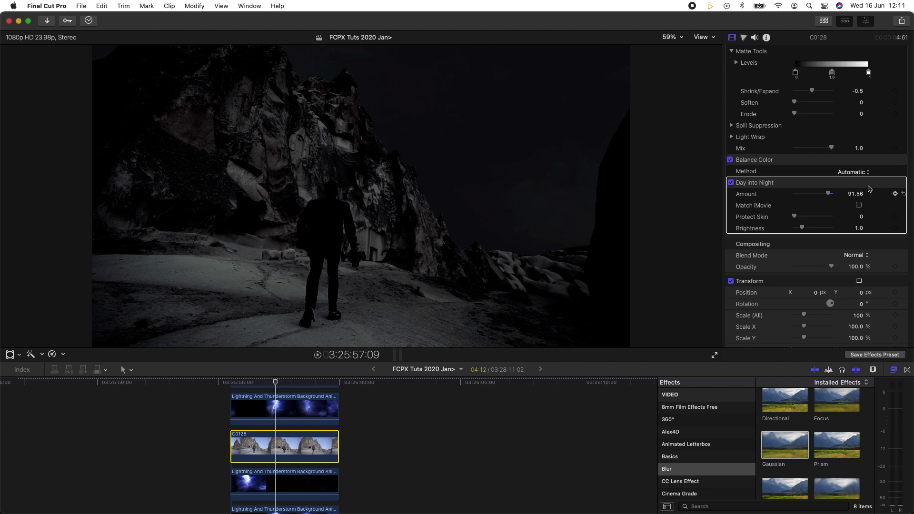
pyautogui.moveTo(265, 382); pyautogui.dragTo(253, 384)
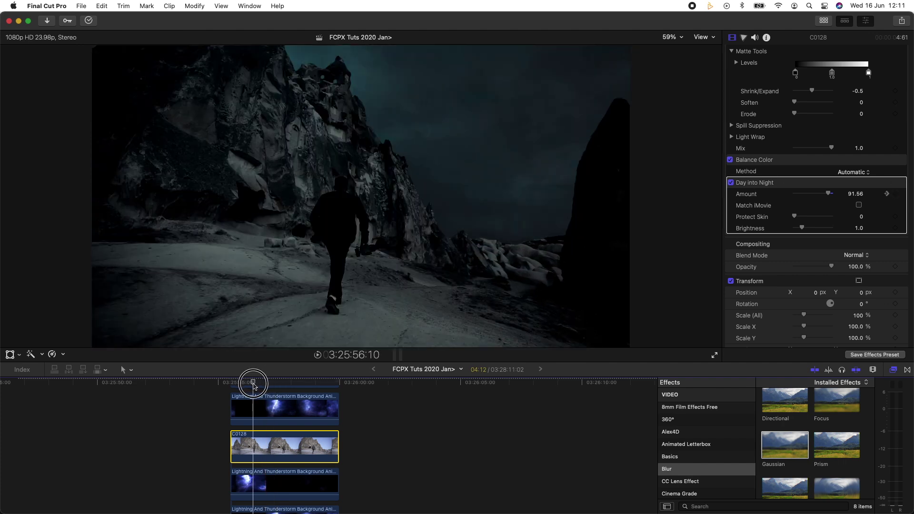
pyautogui.moveTo(828, 194); pyautogui.dragTo(784, 197)
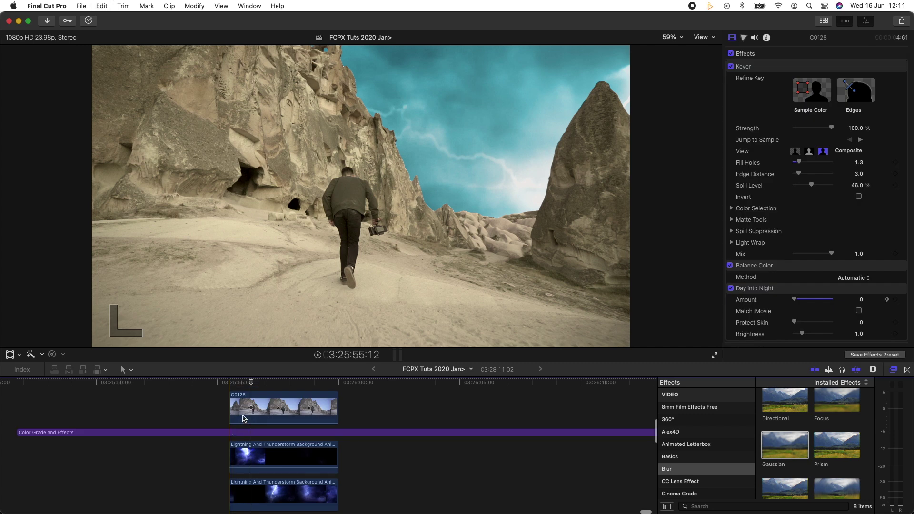
# - Place a copy of C0128 above the lightning clips, beneath the Color Grade and Effects layer, and disable its Keyer
pyautogui.moveTo(243, 419)
pyautogui.mouseDown()
pyautogui.moveTo(249, 434)
pyautogui.moveTo(256, 418)
pyautogui.mouseUp()
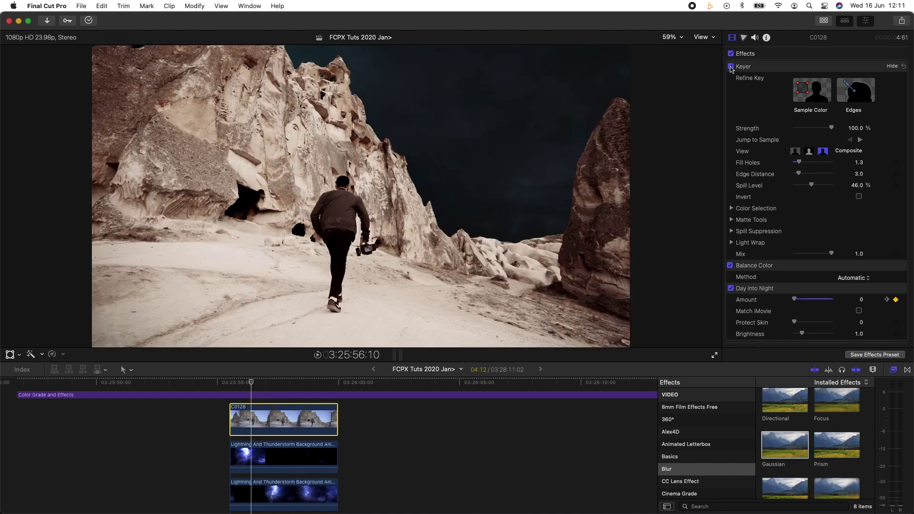
pyautogui.click(731, 67)
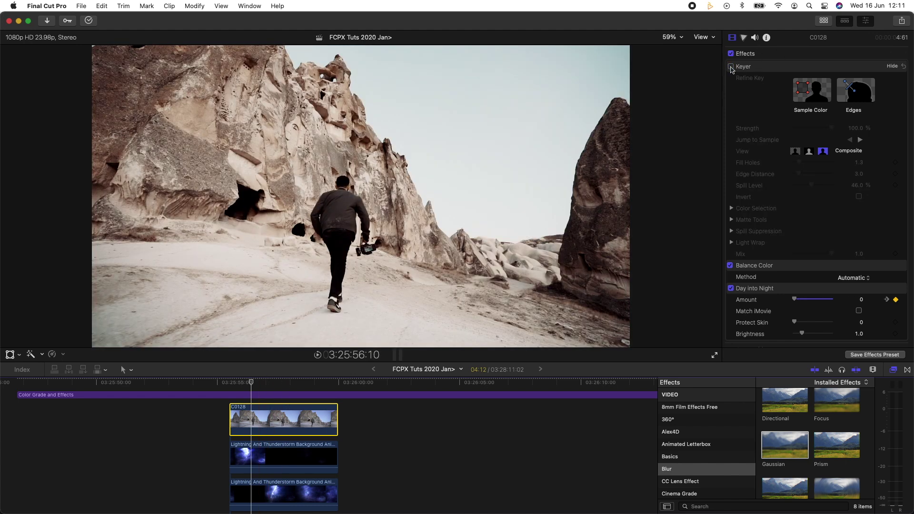
pyautogui.click(277, 414)
# - Keyframe the top C0128 copy's Opacity from 100% at 3:25:56:10 to 0% at 3:25:57:09, and play back the transition
pyautogui.scroll(-2, 287, 416)
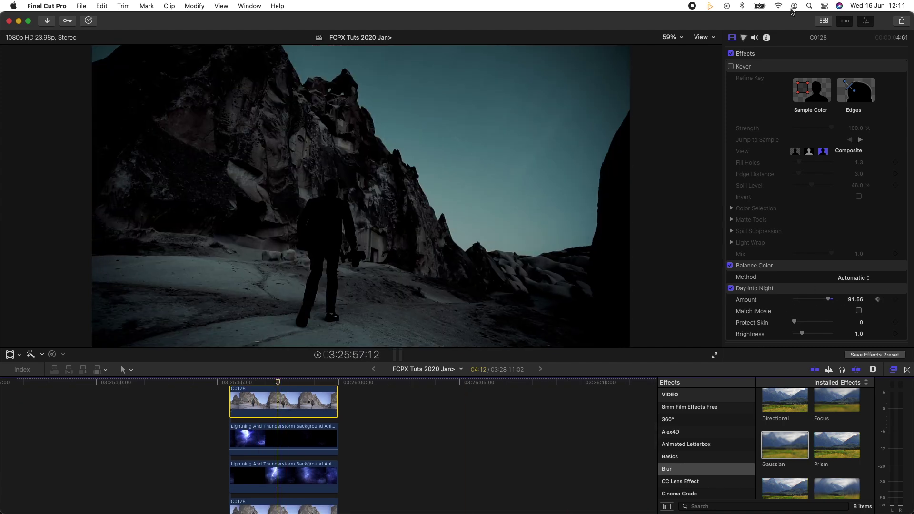
pyautogui.scroll(-5, 791, 107)
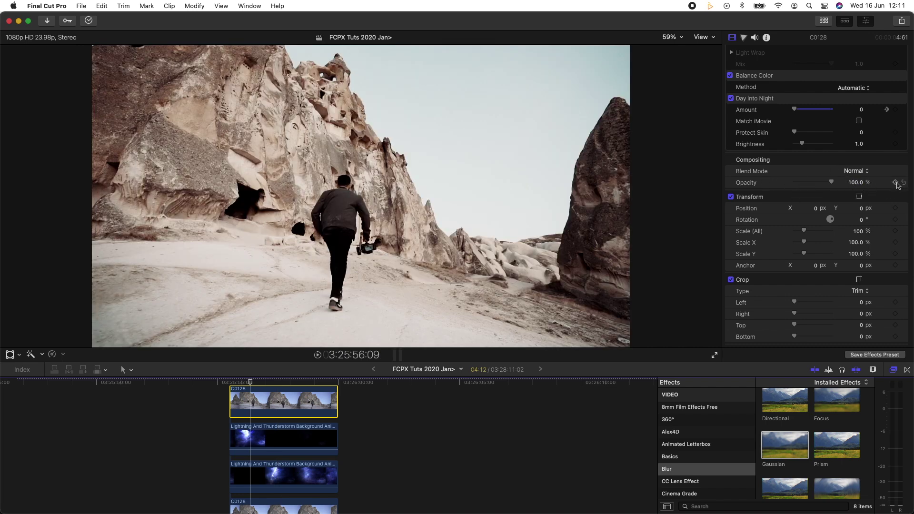
pyautogui.moveTo(879, 108)
pyautogui.click(887, 109)
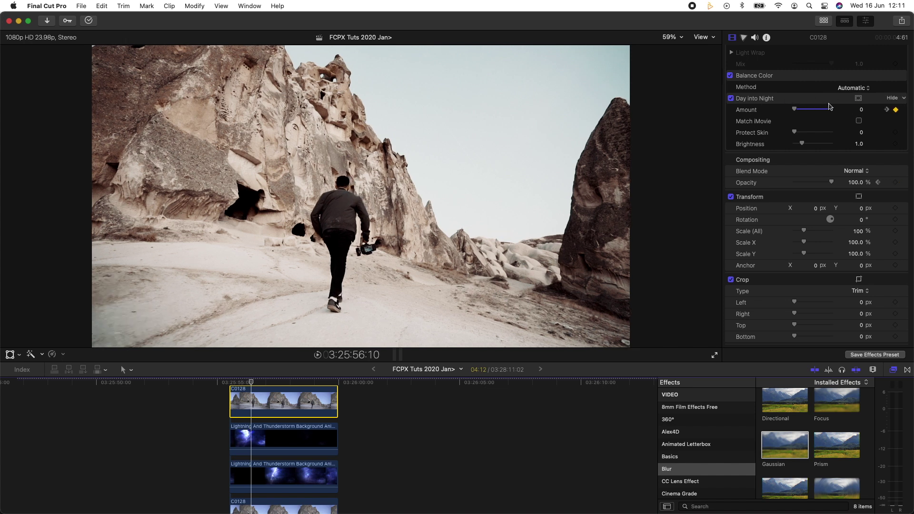
pyautogui.click(887, 110)
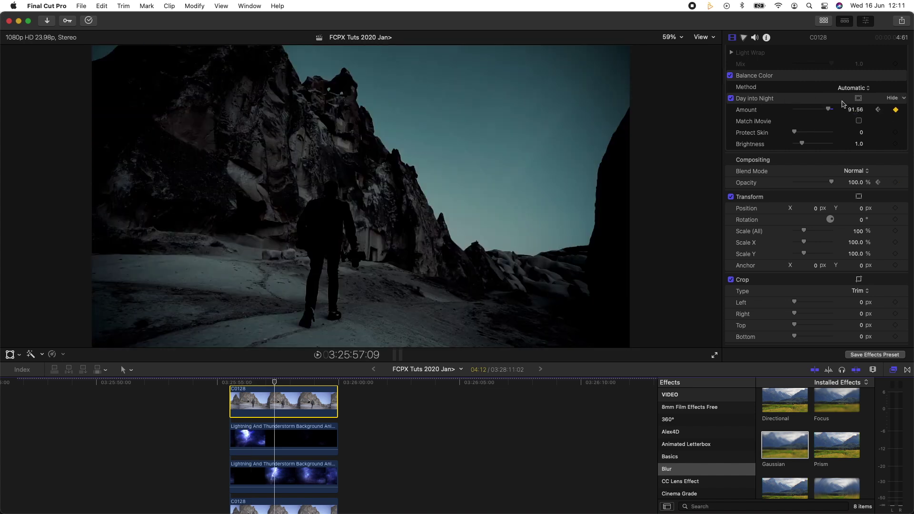
pyautogui.moveTo(831, 182); pyautogui.dragTo(762, 183)
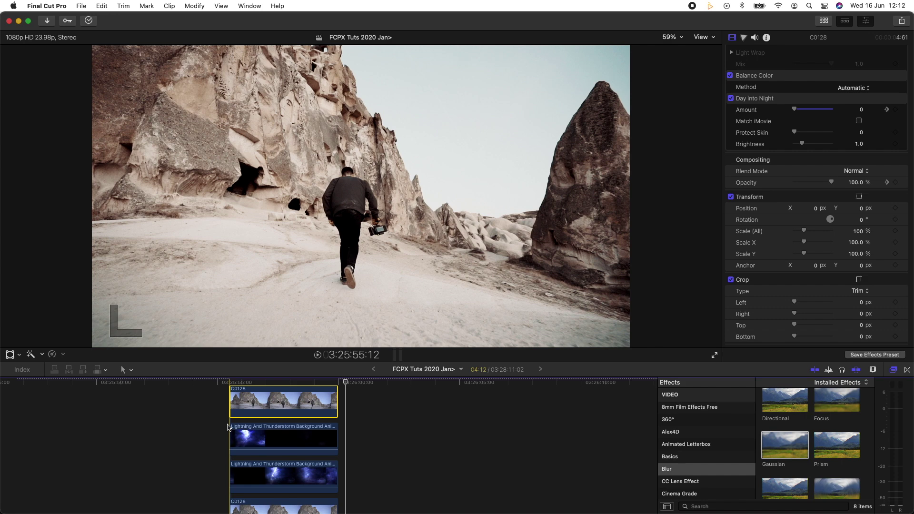
pyautogui.press('space')
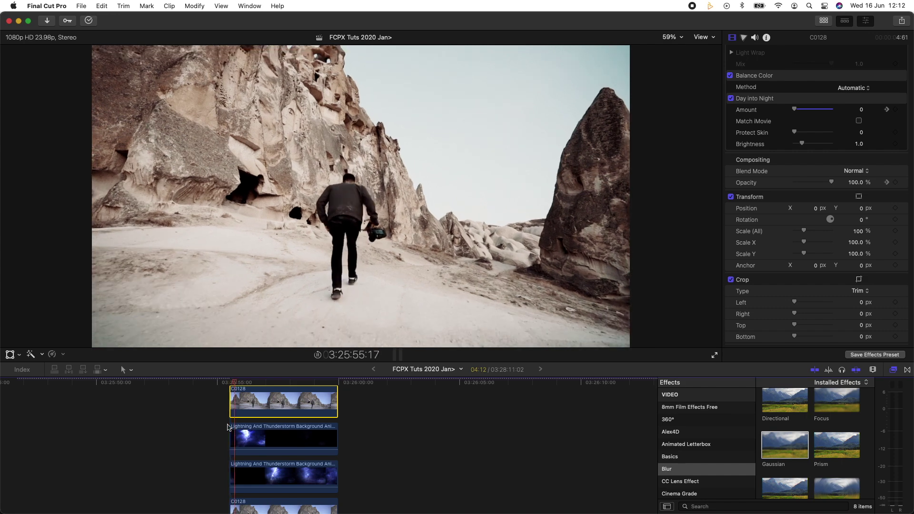